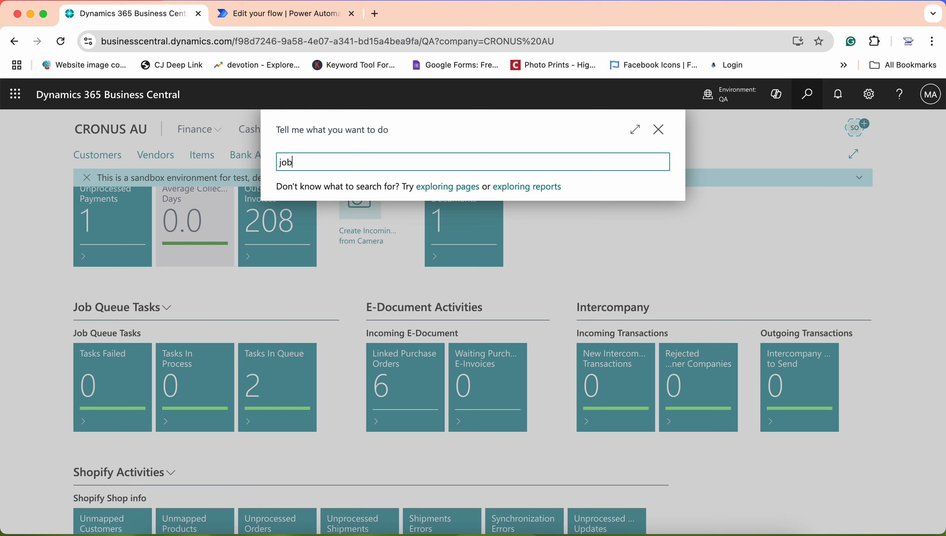
# Search Tell me for 'assisted set'
pyautogui.write('assisted set')
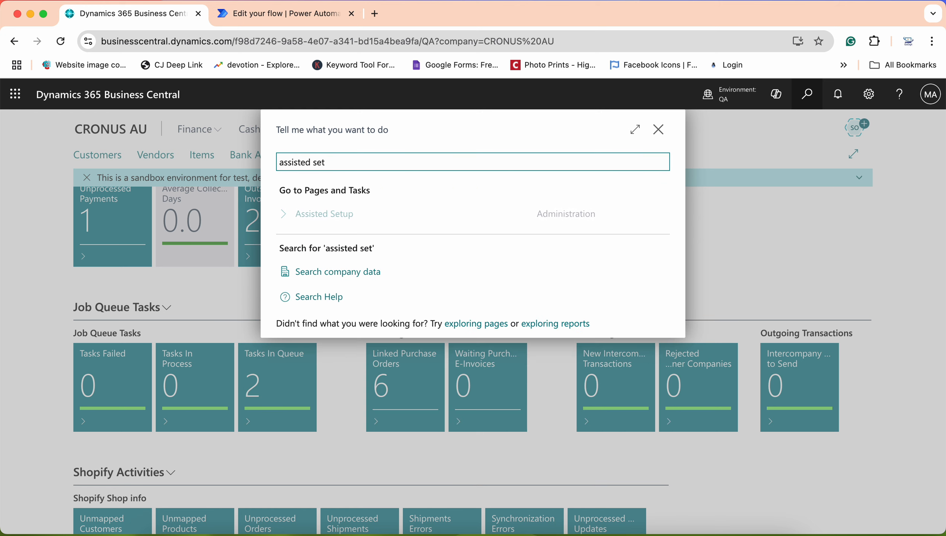
# Open the Assisted Setup page and filter its list by 'job'
pyautogui.click(333, 213)
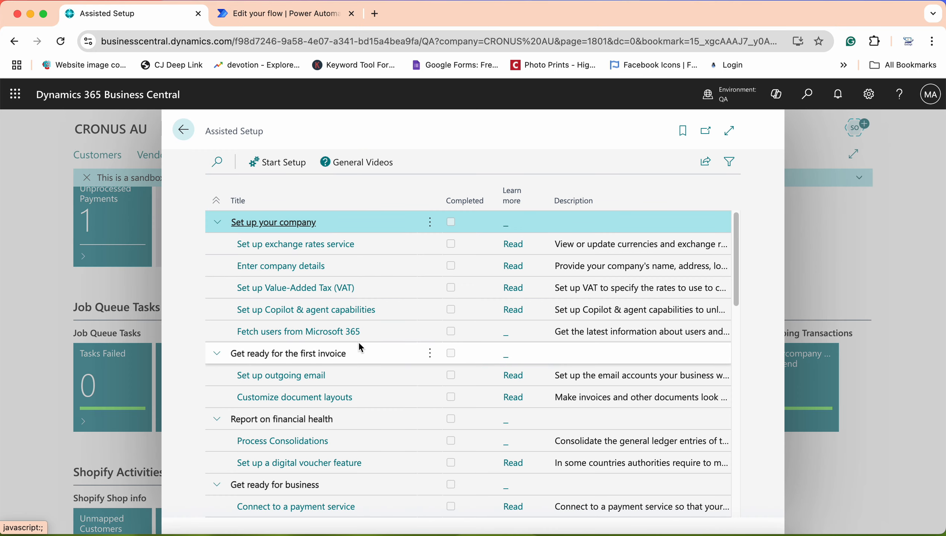
pyautogui.scroll(-6, 358, 342)
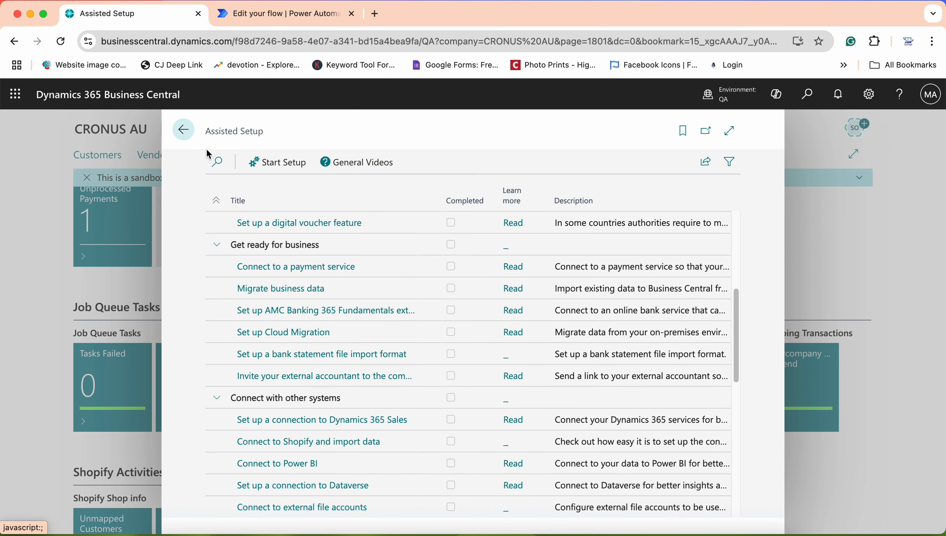
pyautogui.click(216, 161)
pyautogui.write('job')
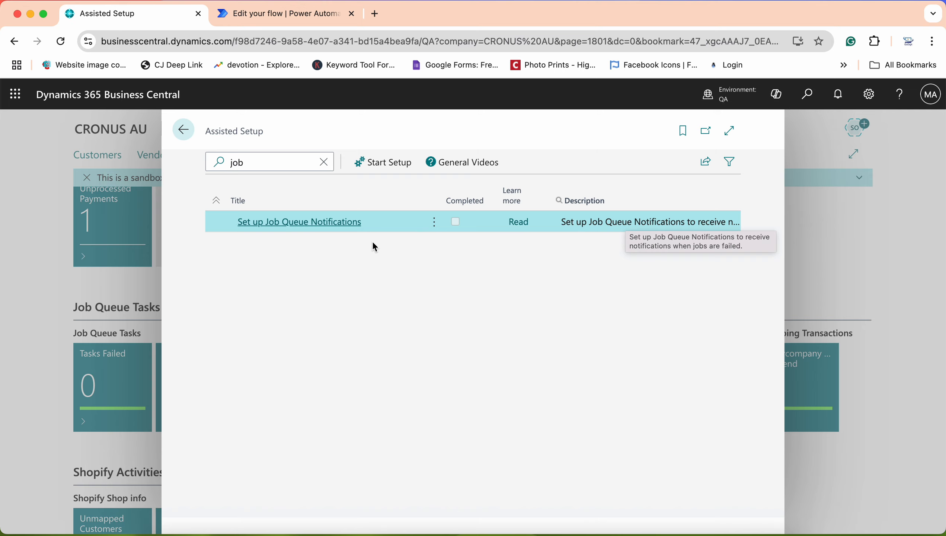
# Launch the Set up Job Queue Notifications guide
pyautogui.click(328, 224)
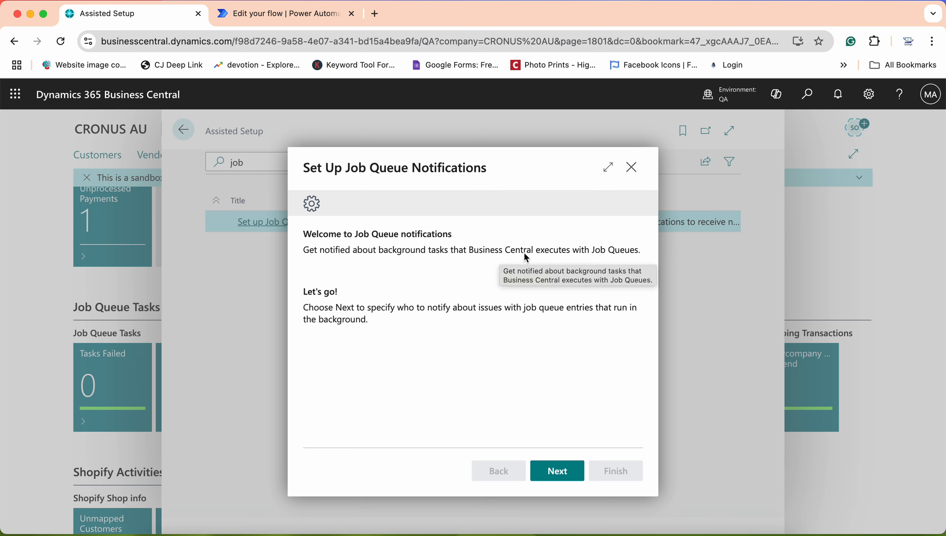
# Move past the welcome page and switch off notifications to job queue administrators
pyautogui.click(559, 472)
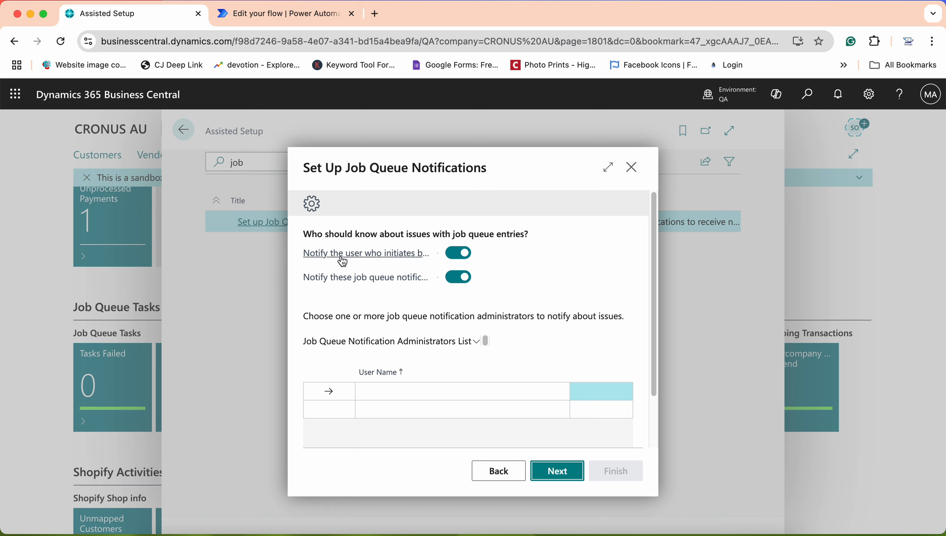
pyautogui.moveTo(420, 257)
pyautogui.moveTo(354, 287)
pyautogui.click(460, 282)
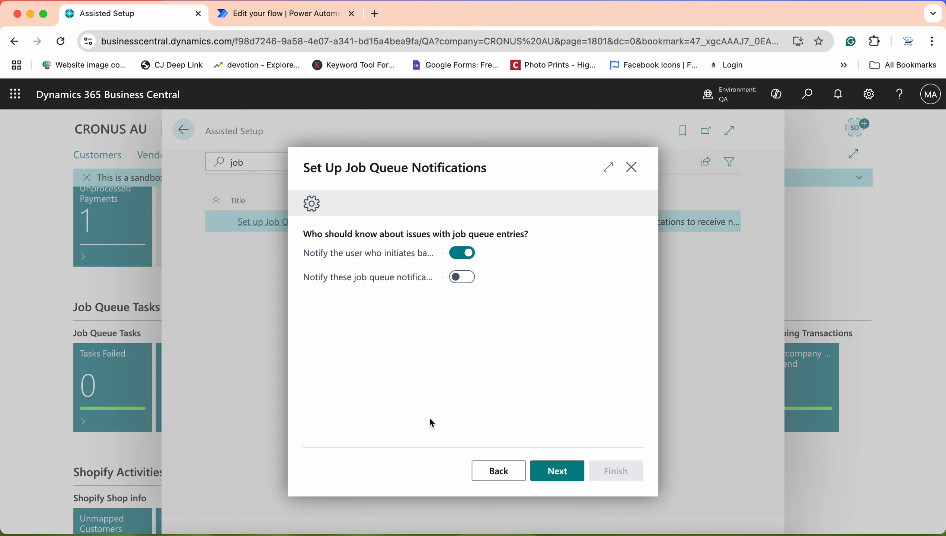
# Re-enable administrator notifications with ADMIN as administrator, then continue to notification method
pyautogui.click(470, 282)
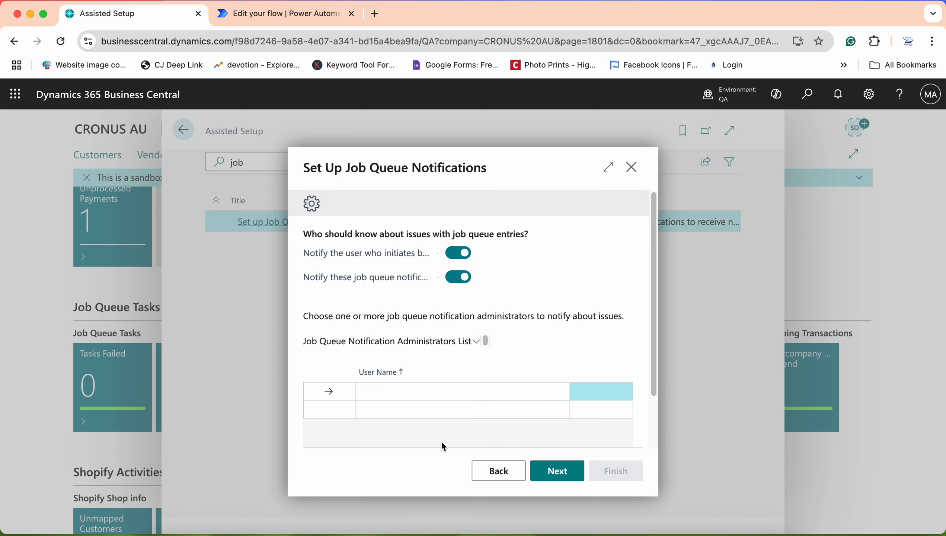
pyautogui.click(419, 391)
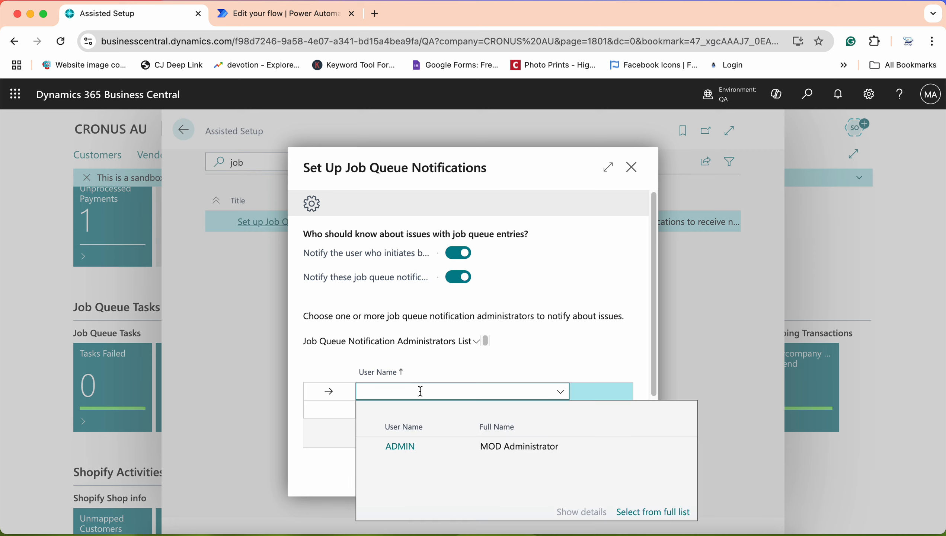
pyautogui.click(412, 446)
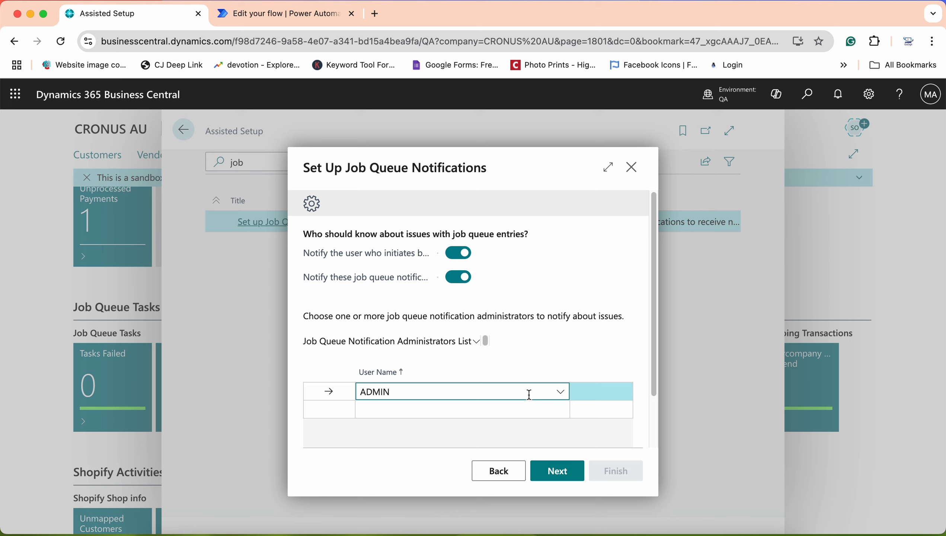
pyautogui.click(556, 476)
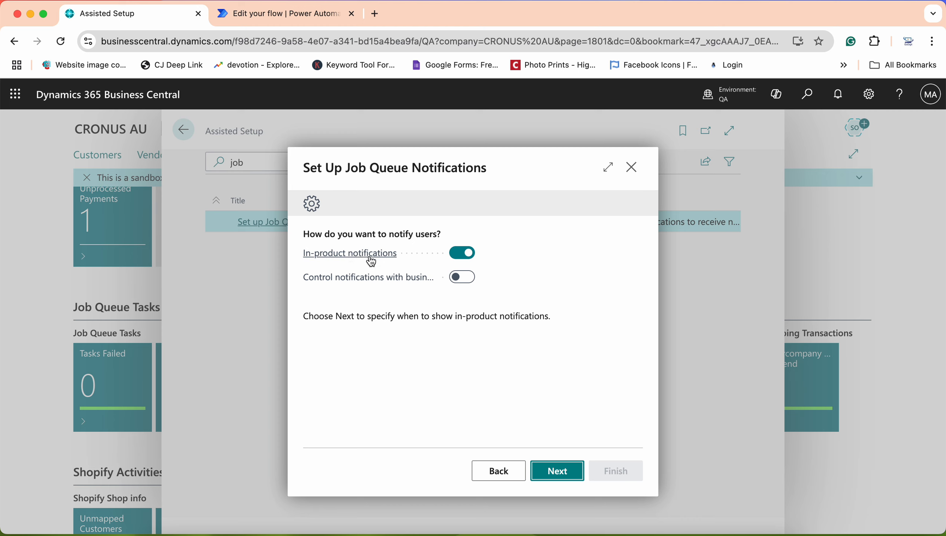
# Turn on controlling notifications with business events alongside in-product notifications, then continue
pyautogui.moveTo(392, 256)
pyautogui.moveTo(377, 285)
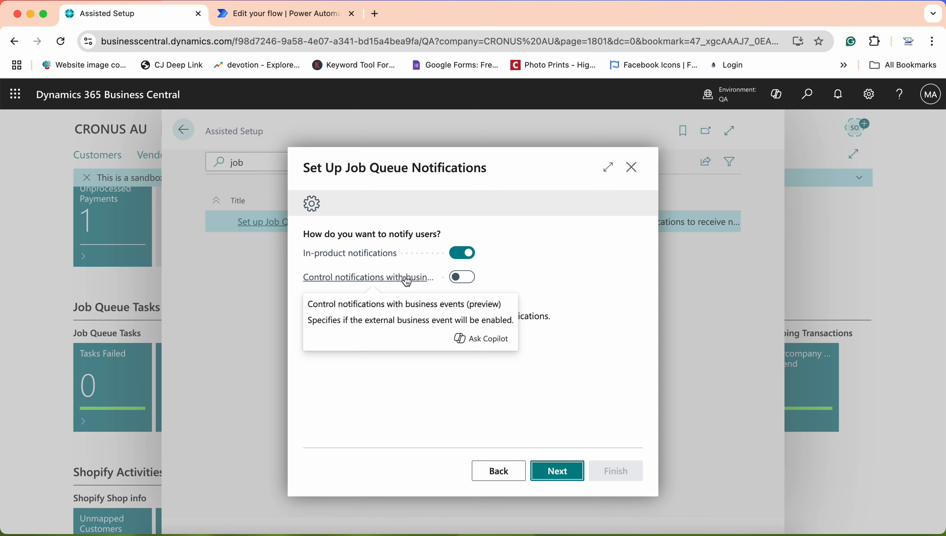
pyautogui.click(464, 278)
pyautogui.click(550, 472)
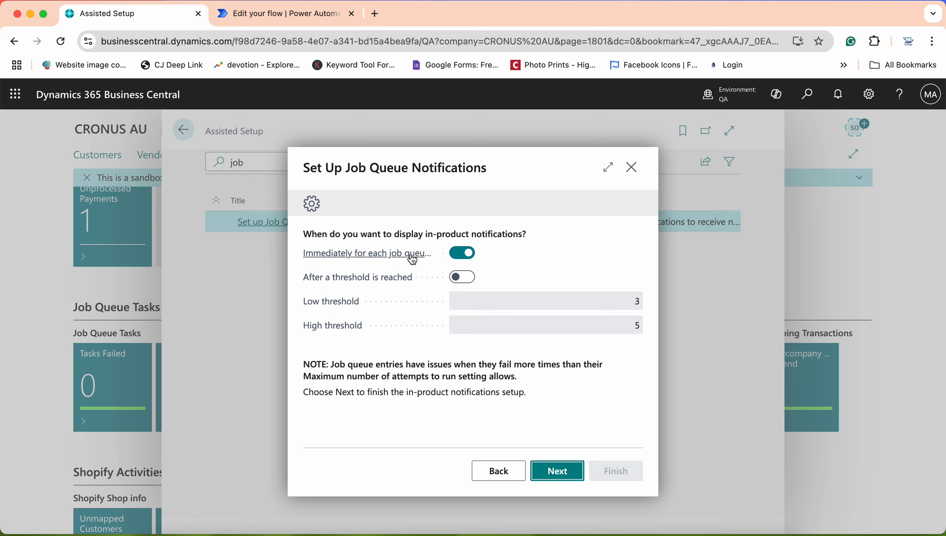
# Switch notification timing to threshold-based alerts with low 3 and high 5
pyautogui.moveTo(411, 260)
pyautogui.click(461, 278)
# Revert to immediate notification for each failing job queue entry and finish the guide
pyautogui.click(463, 253)
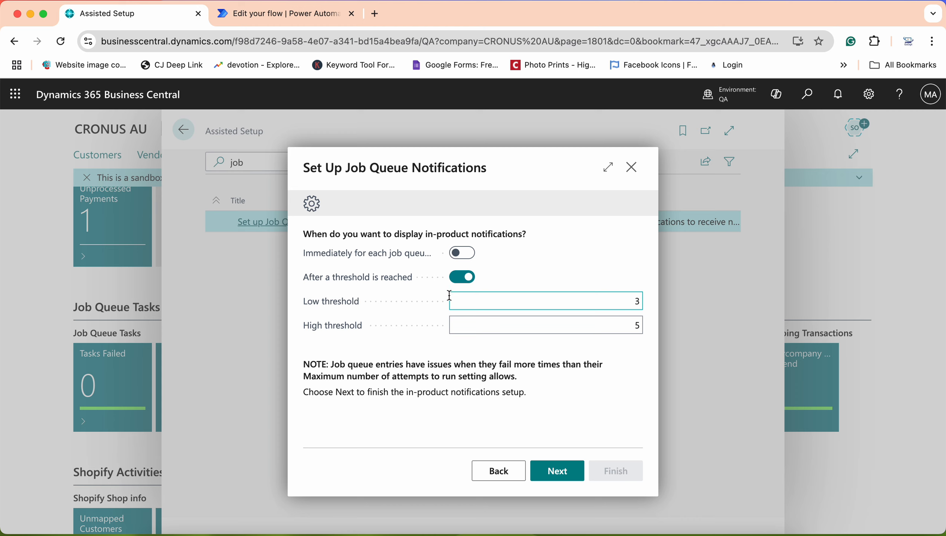
pyautogui.click(538, 333)
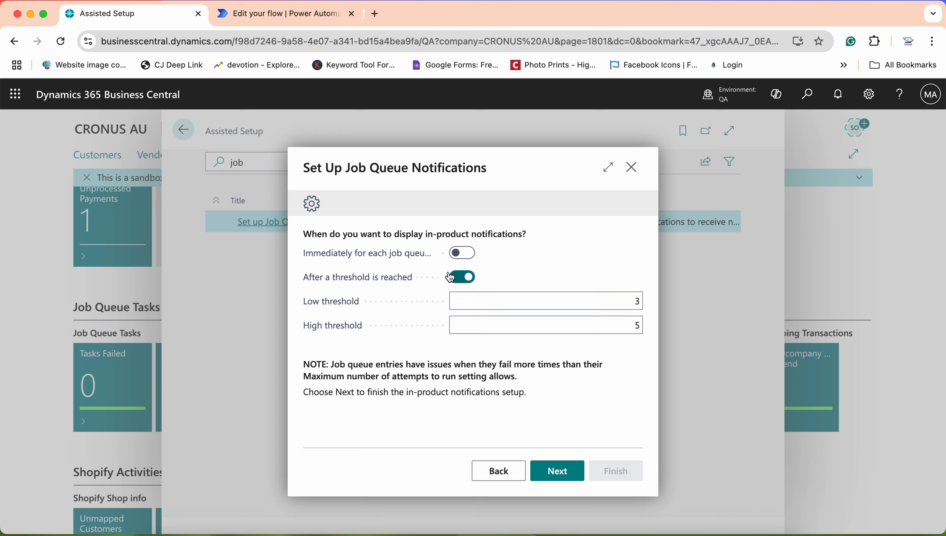
pyautogui.click(465, 259)
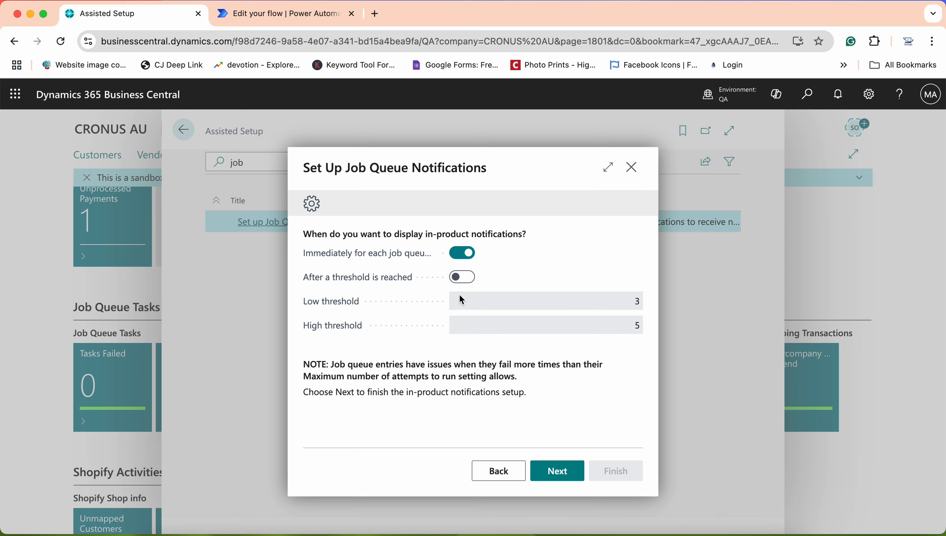
pyautogui.click(564, 484)
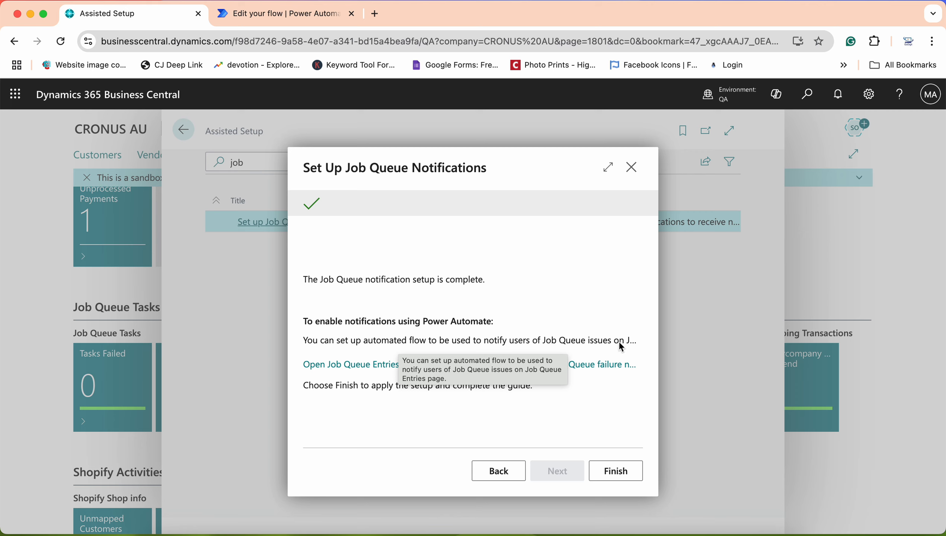
# Follow the guide's link to the Job Queue Entries list showing six Error entries
pyautogui.click(394, 368)
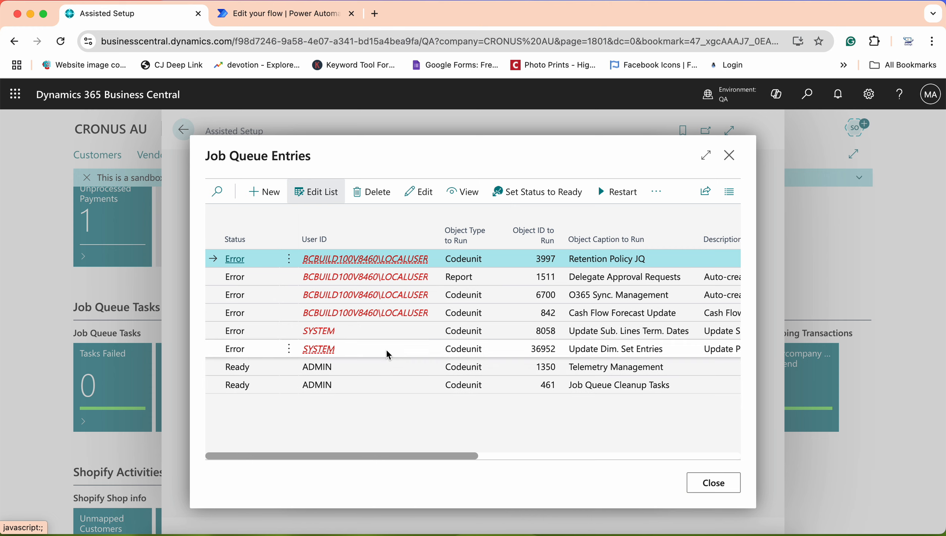
# Choose Automate Job Queue Notifications from the failed Retention Policy entry's extra actions
pyautogui.click(657, 195)
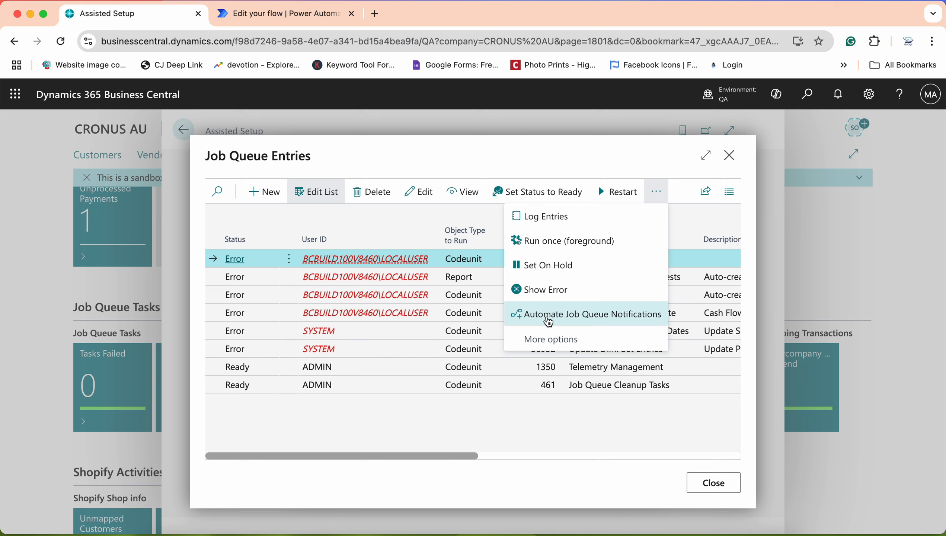
pyautogui.click(614, 315)
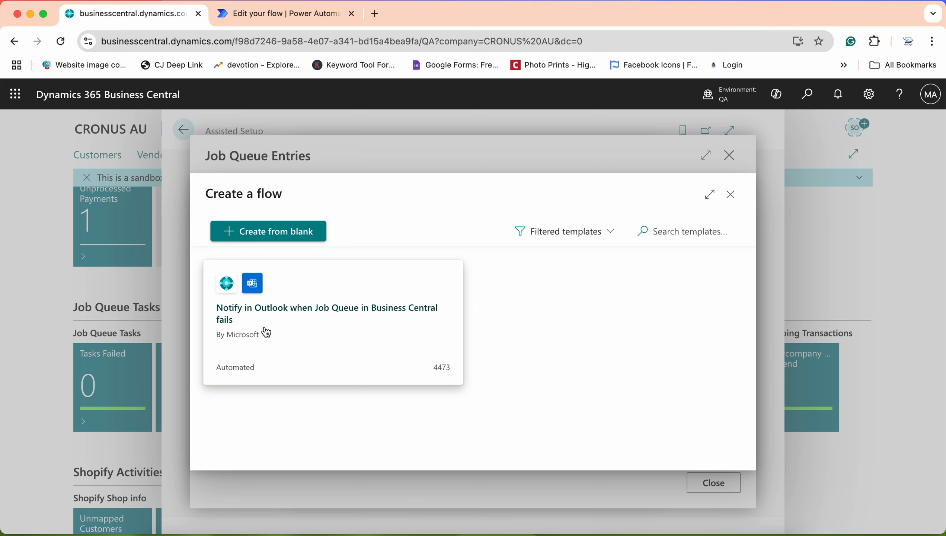
# Choose the 'Notify in Outlook when Job Queue in Business Central fails' flow template
pyautogui.click(275, 317)
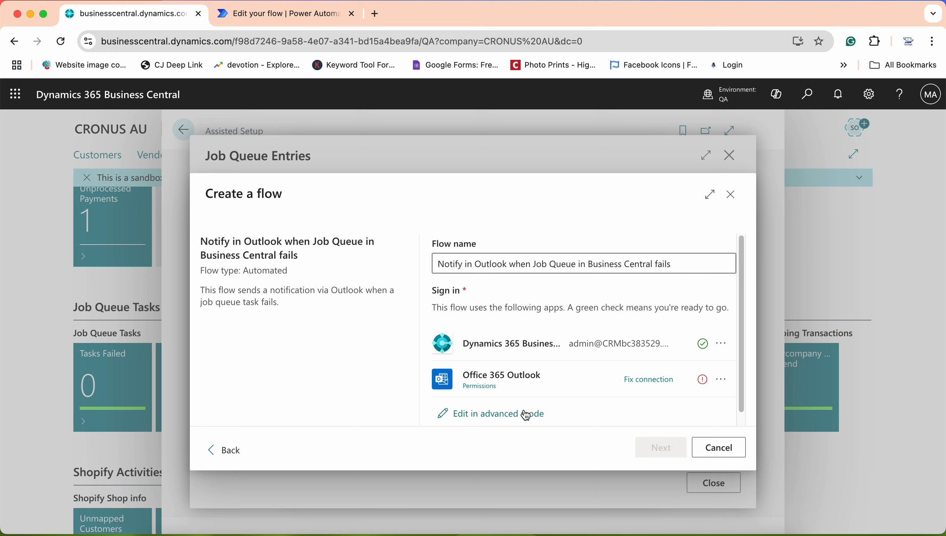
# In the Power Automate flow editor, check the trigger's environment options and keep QA
pyautogui.click(264, 17)
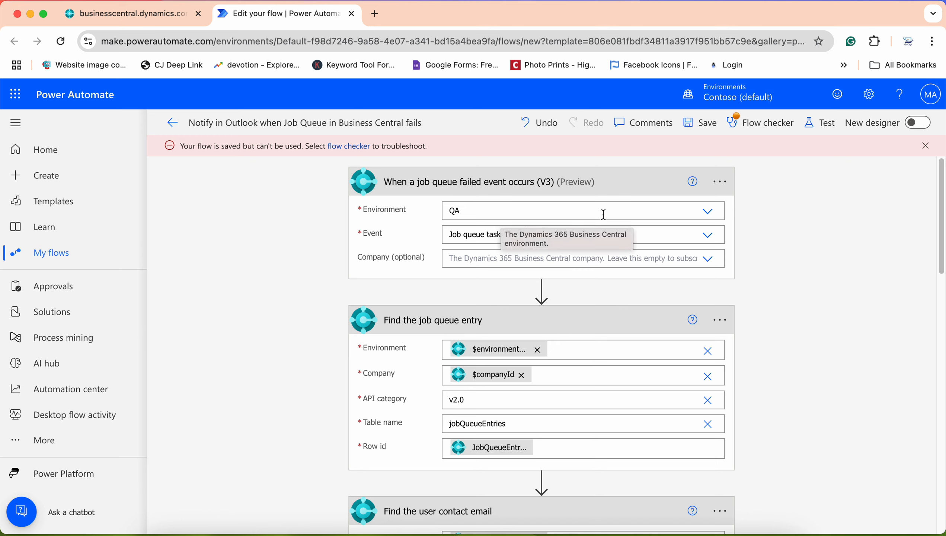
pyautogui.click(708, 215)
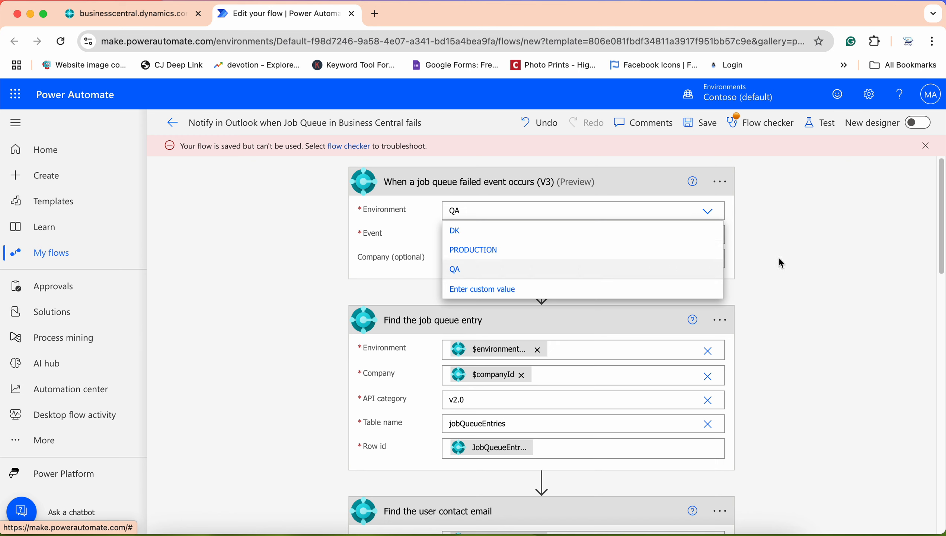
pyautogui.click(414, 247)
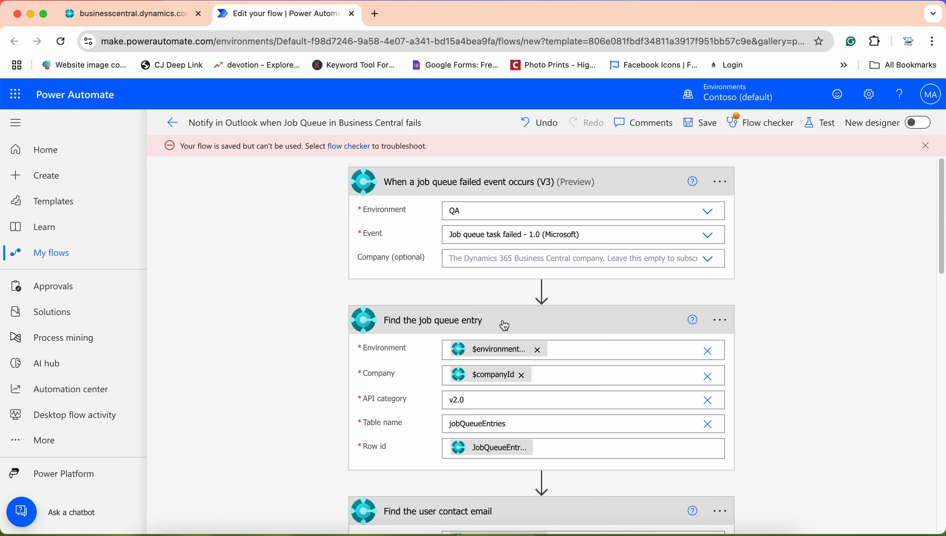
pyautogui.scroll(-1, 716, 400)
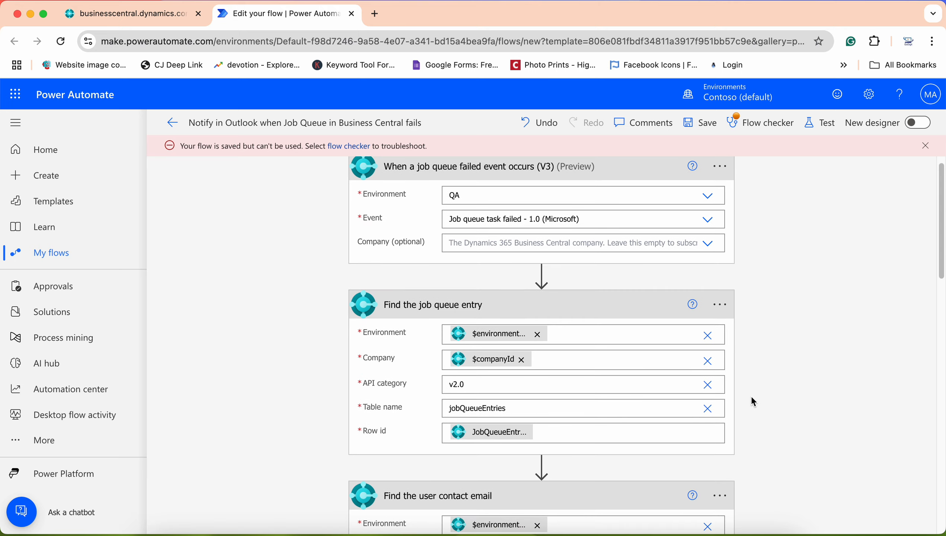
pyautogui.scroll(-15, 753, 401)
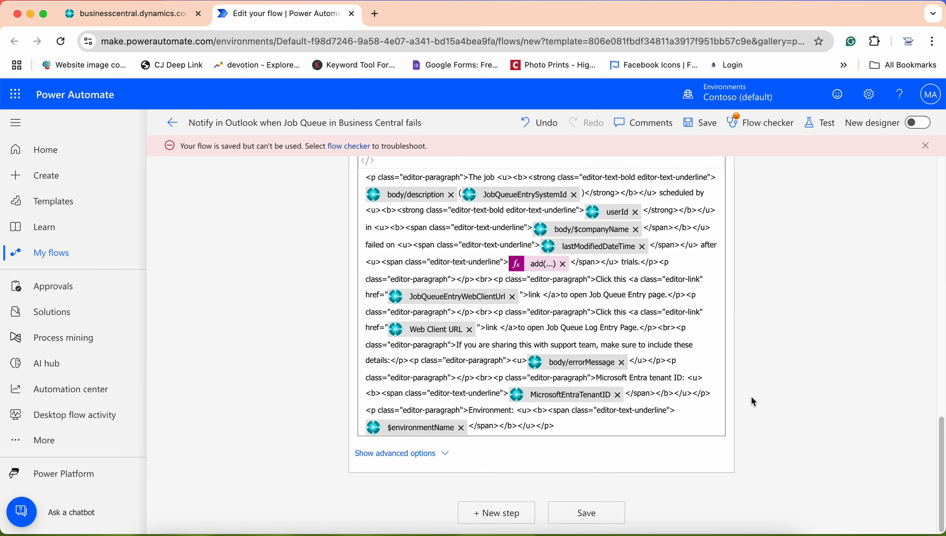
pyautogui.scroll(8, 751, 395)
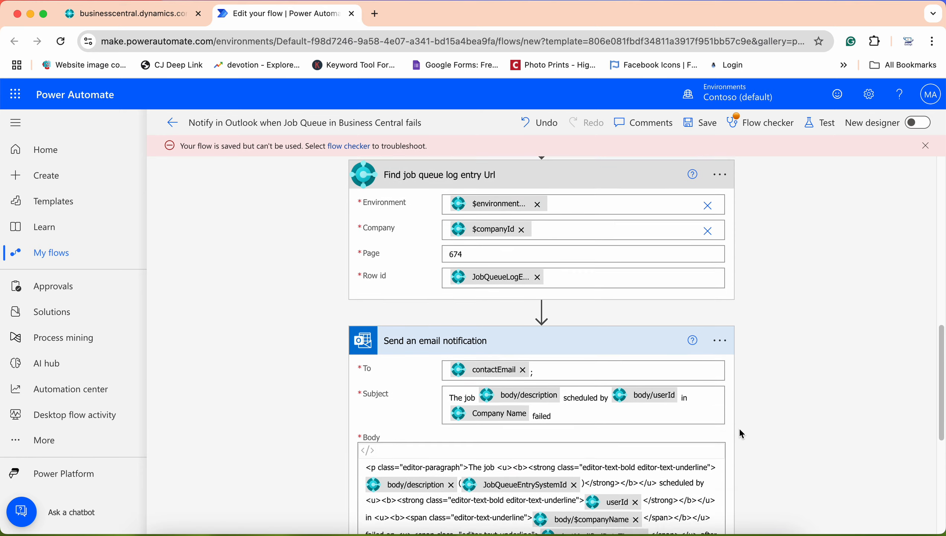
pyautogui.scroll(2, 739, 428)
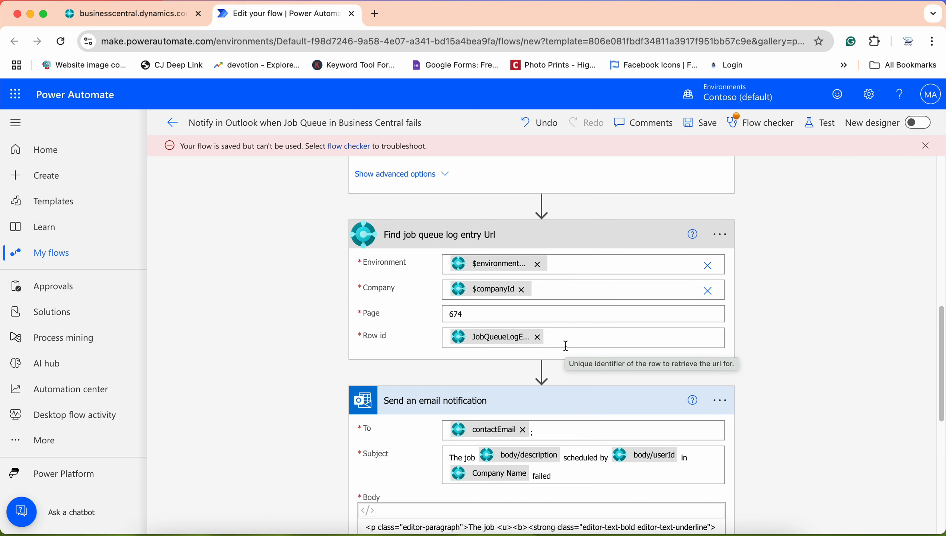
pyautogui.scroll(-5, 565, 346)
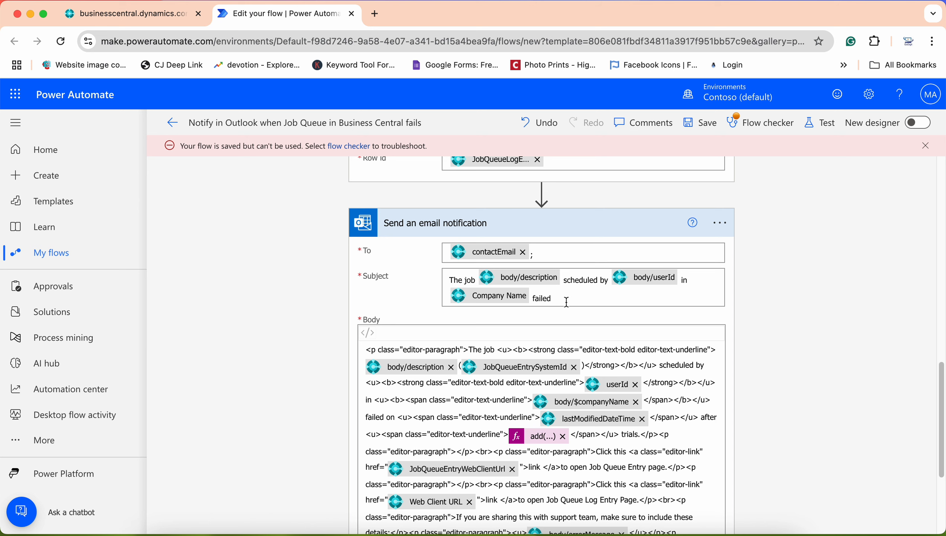
pyautogui.scroll(-2, 567, 302)
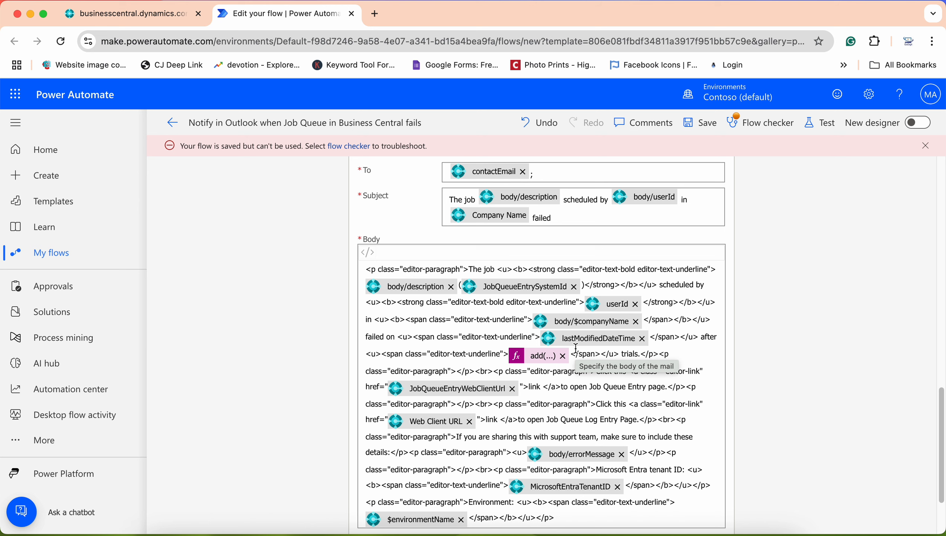
pyautogui.scroll(-3, 575, 348)
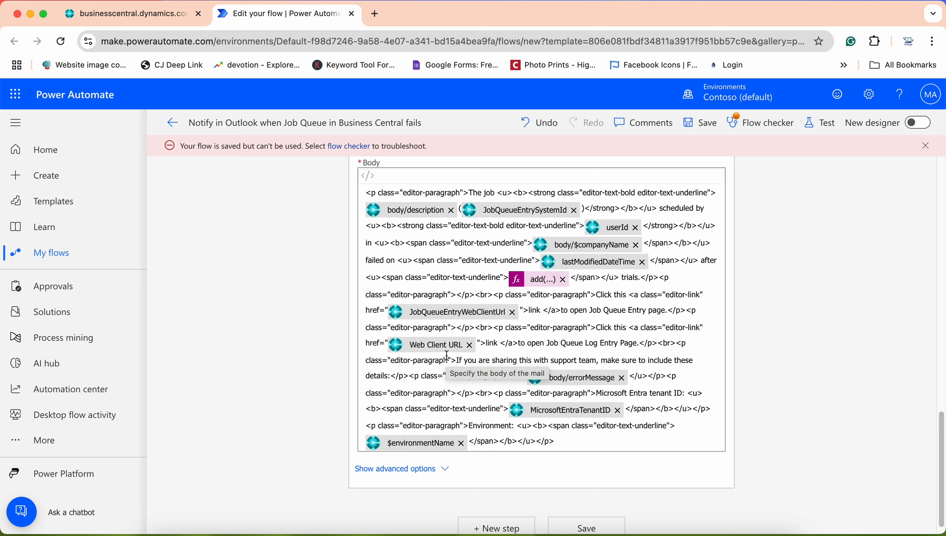
pyautogui.scroll(-1, 446, 353)
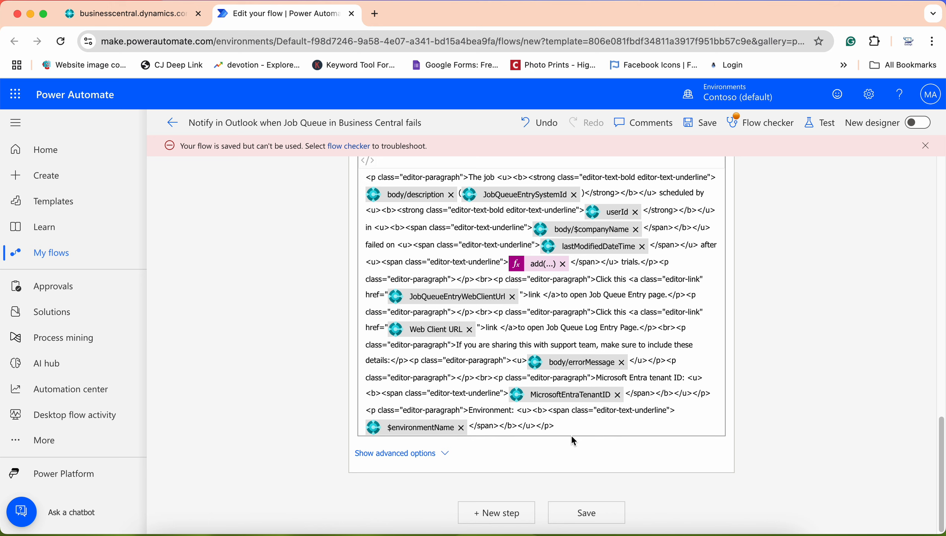
pyautogui.scroll(10, 573, 437)
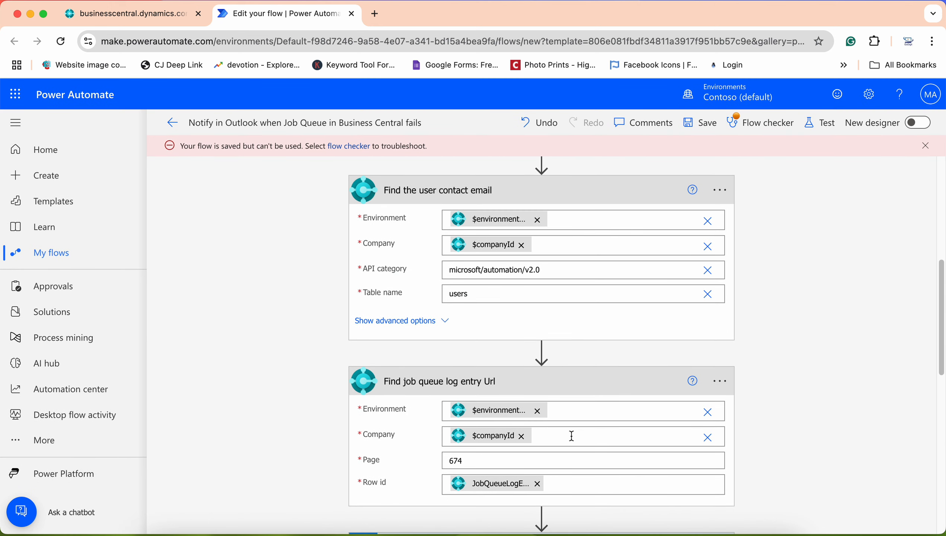
pyautogui.scroll(-2, 570, 437)
pyautogui.scroll(5, 570, 433)
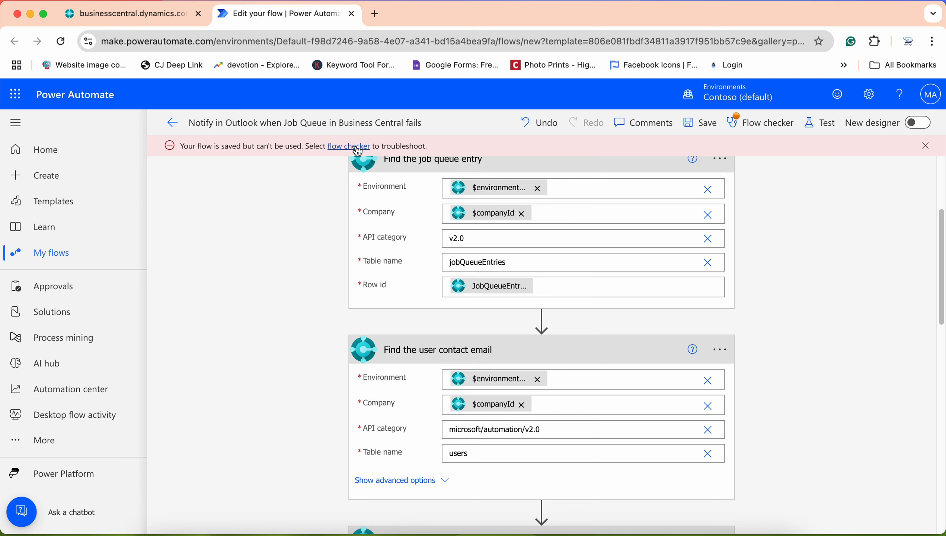
pyautogui.click(761, 122)
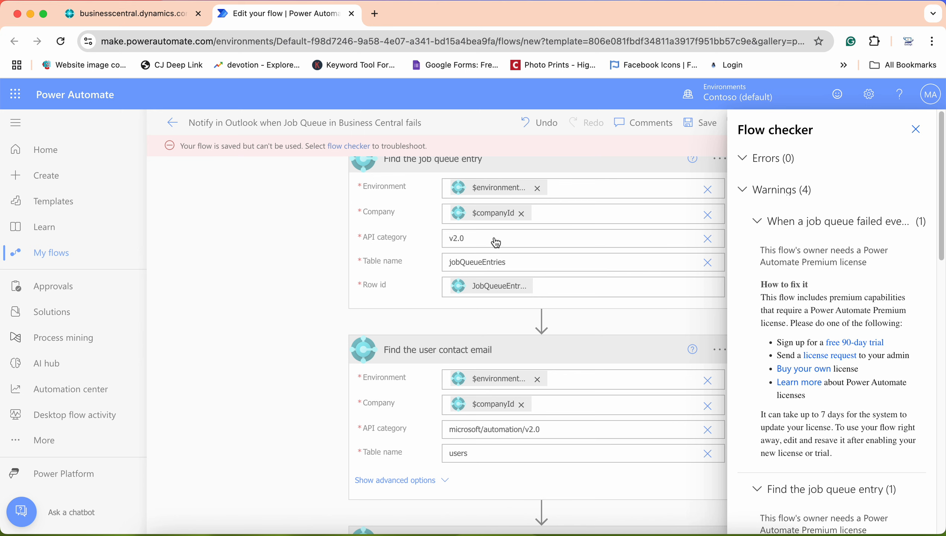
pyautogui.click(915, 130)
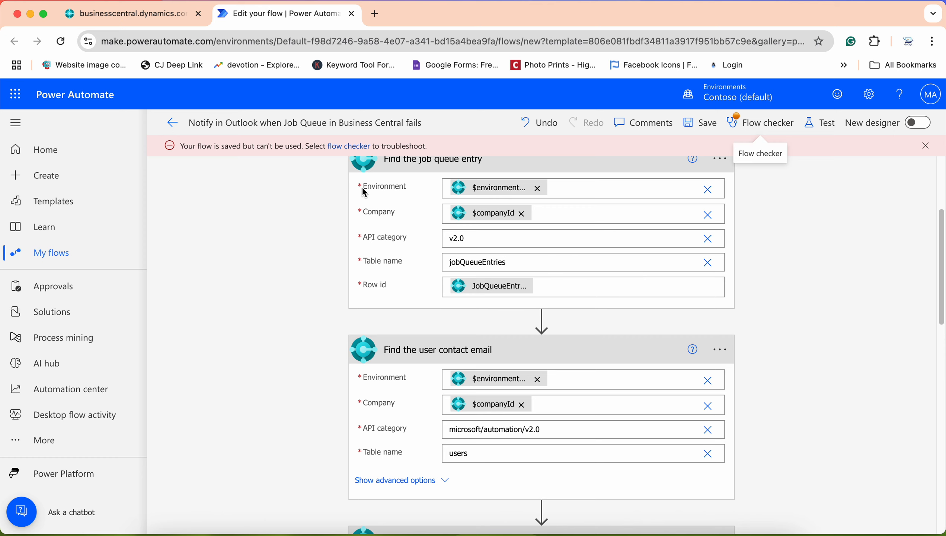
# Cancel the flow, close Create a flow and Job Queue Entries, finish the wizard, and exit Assisted Setup
pyautogui.click(169, 15)
pyautogui.click(733, 454)
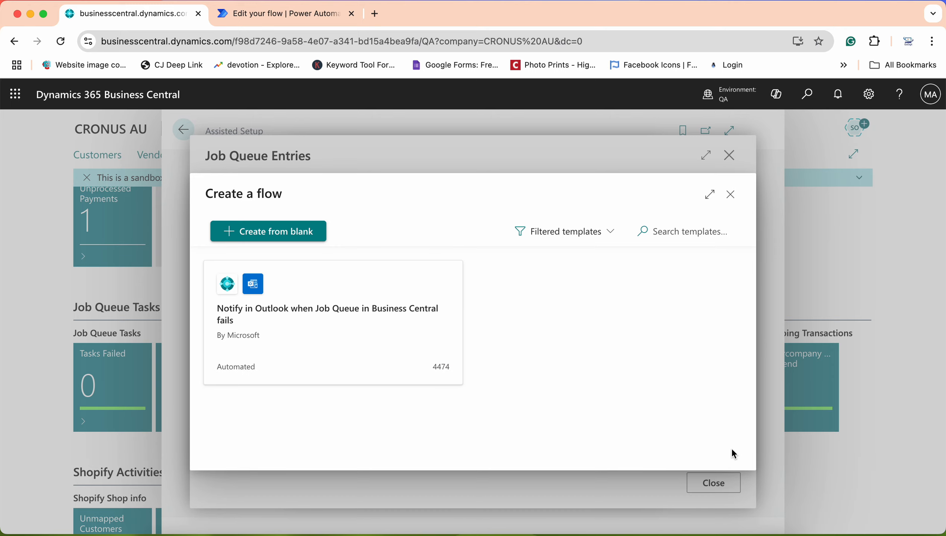
pyautogui.click(730, 193)
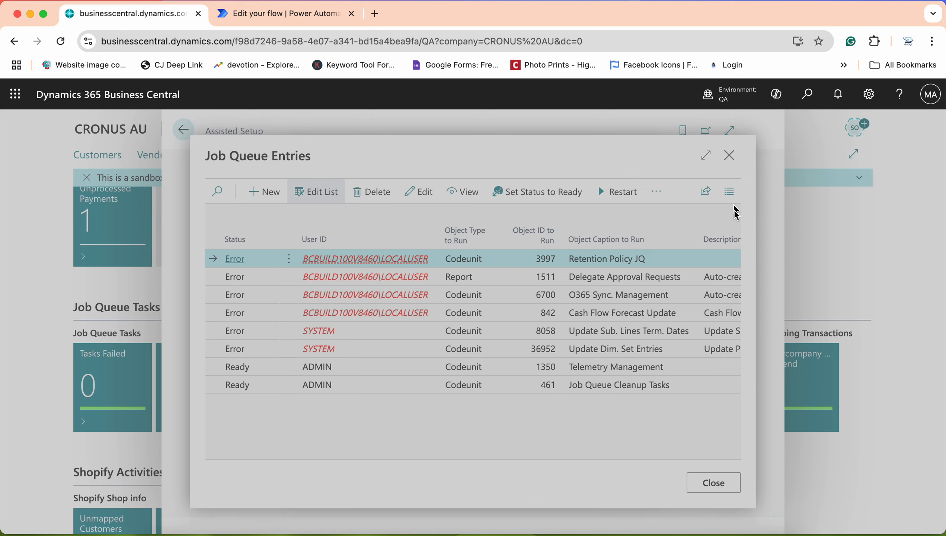
pyautogui.click(719, 493)
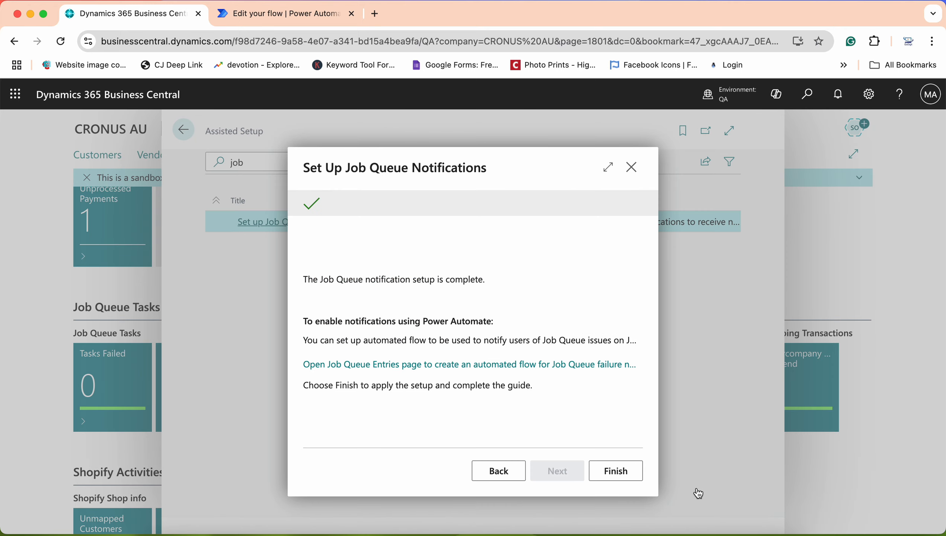
pyautogui.click(630, 476)
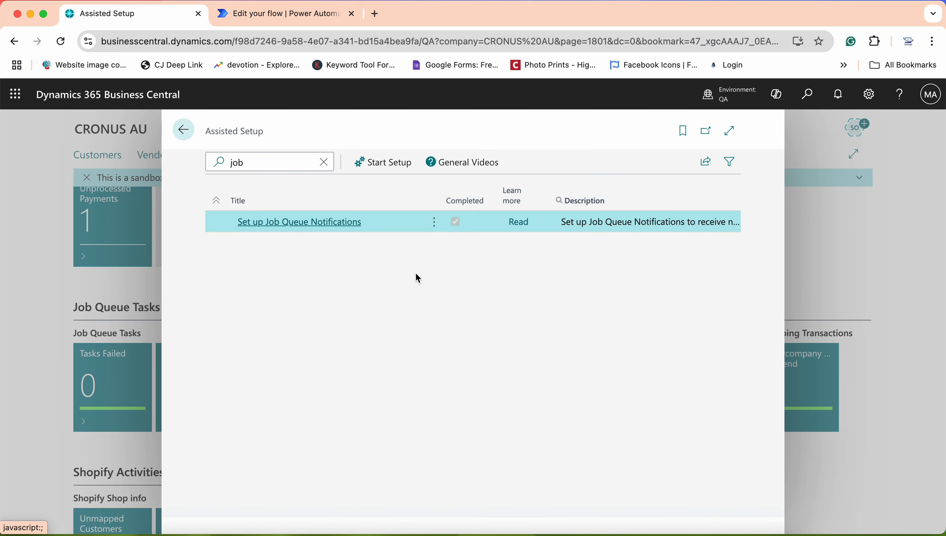
pyautogui.click(183, 131)
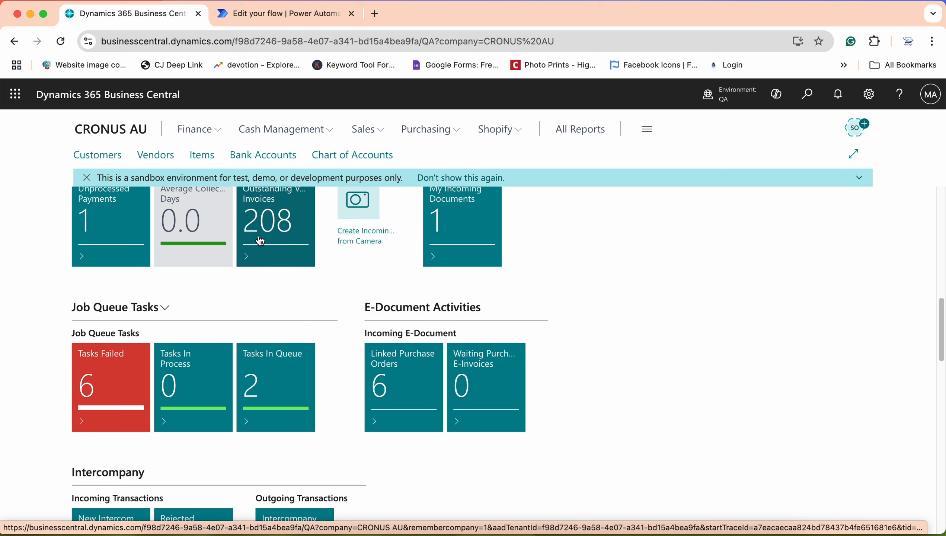
pyautogui.scroll(-1, 263, 210)
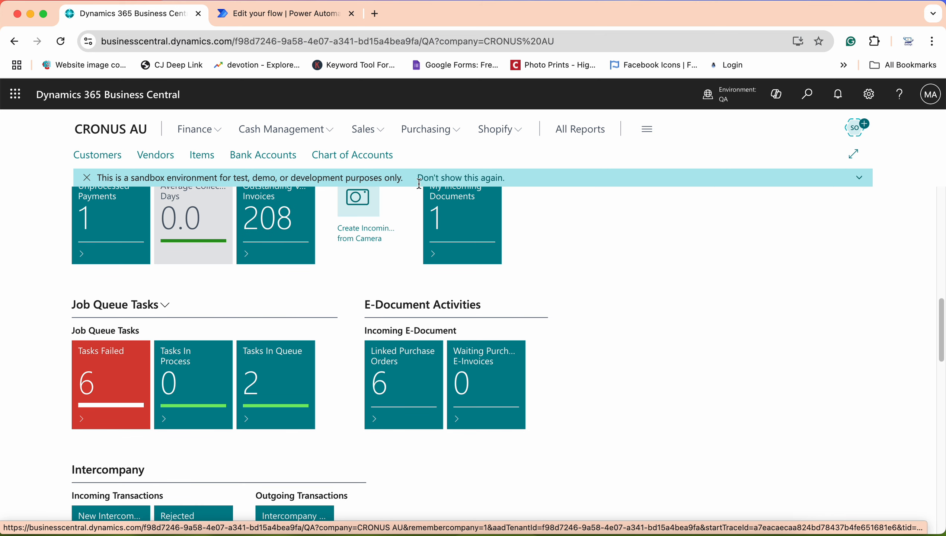
pyautogui.click(859, 178)
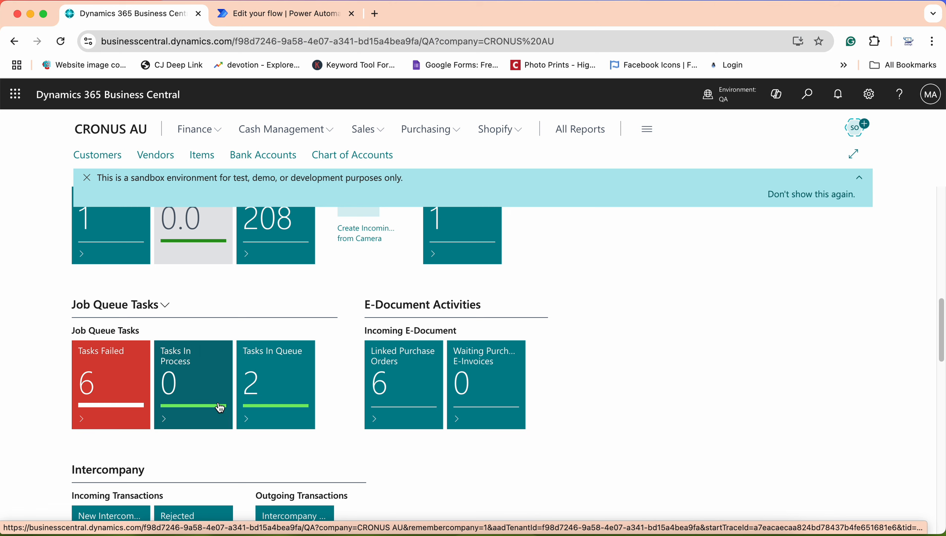
pyautogui.click(113, 383)
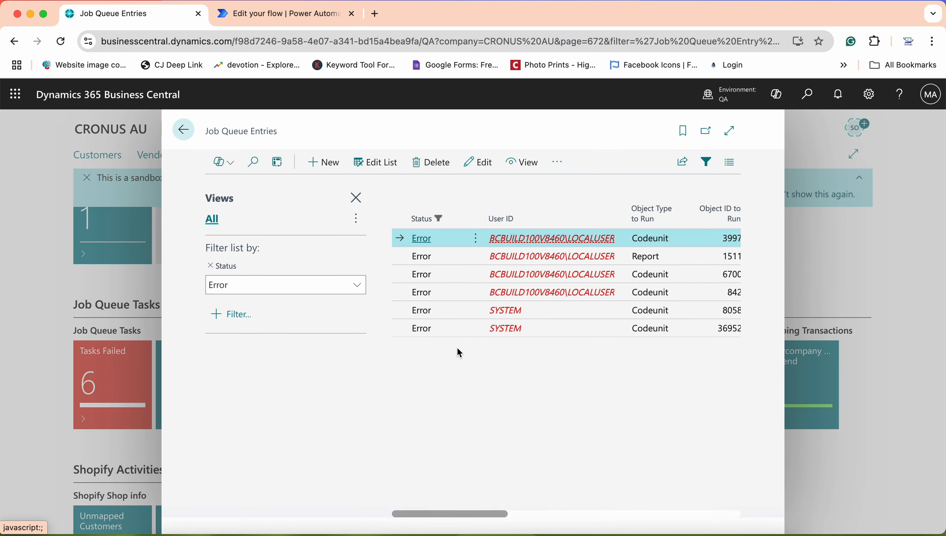
pyautogui.click(184, 130)
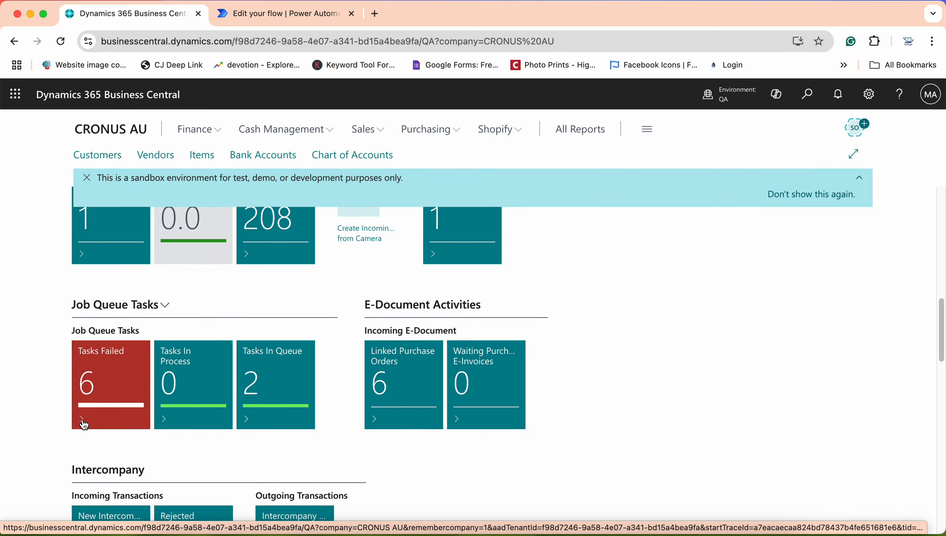
pyautogui.click(84, 422)
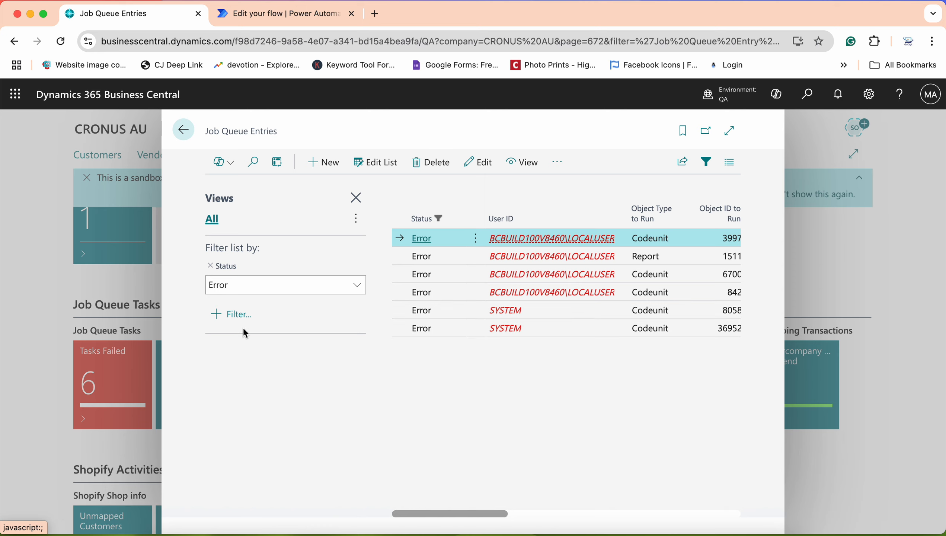
pyautogui.click(233, 314)
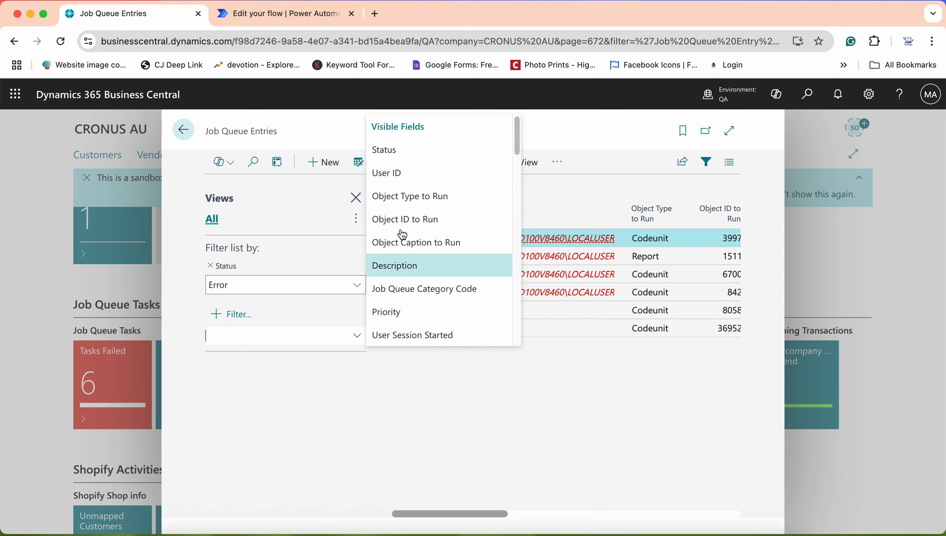
pyautogui.click(408, 183)
pyautogui.click(356, 325)
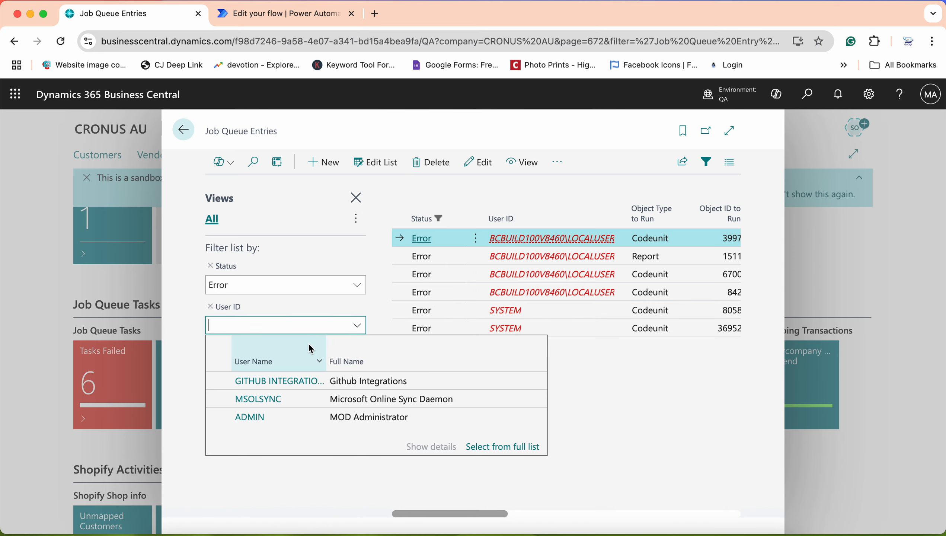
pyautogui.click(263, 417)
pyautogui.click(346, 445)
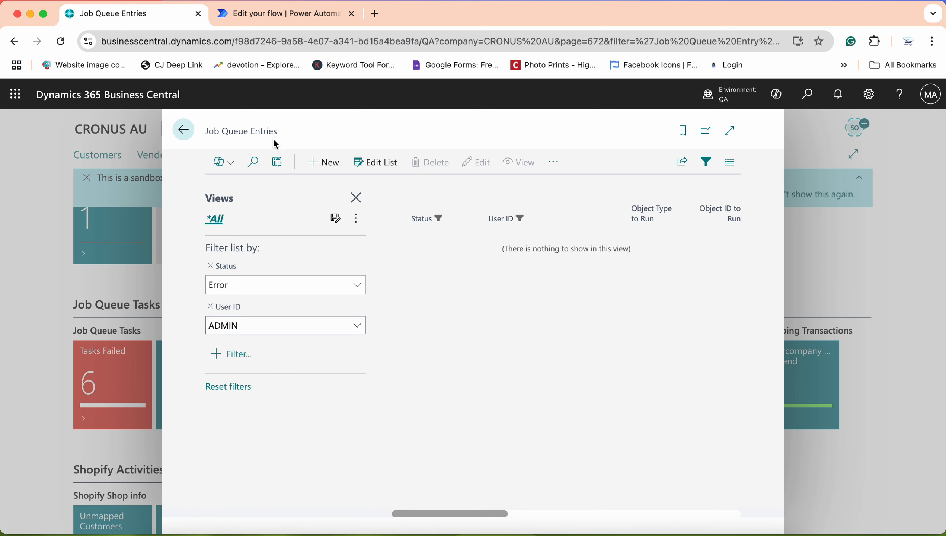
pyautogui.click(187, 133)
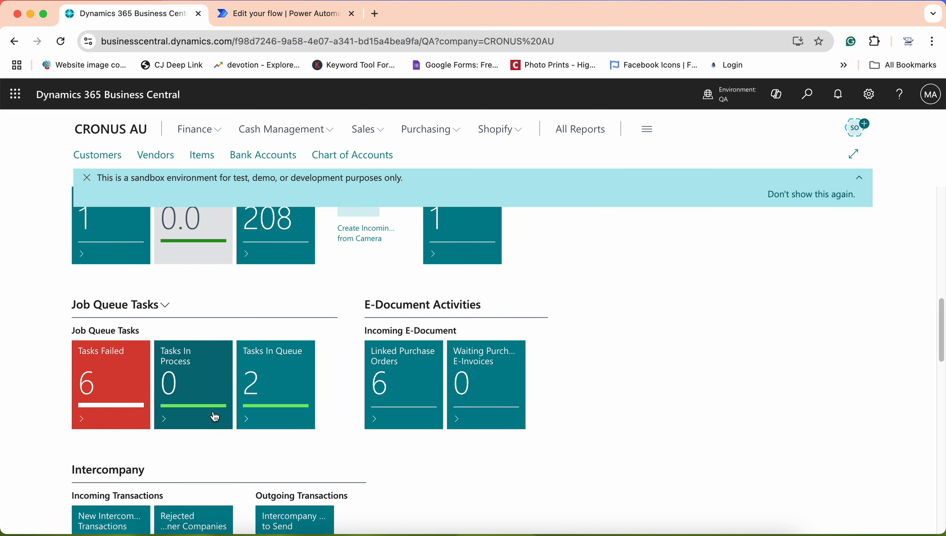
pyautogui.click(167, 305)
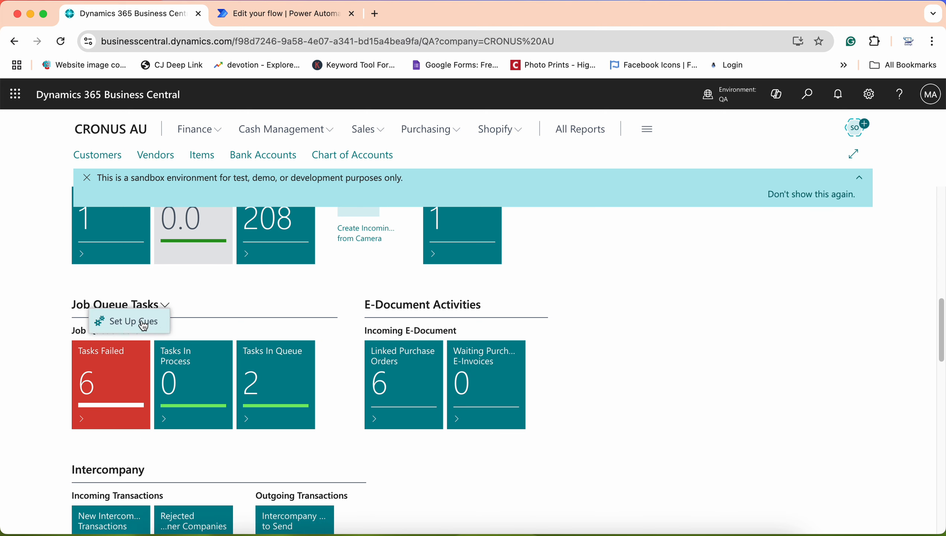
pyautogui.click(143, 323)
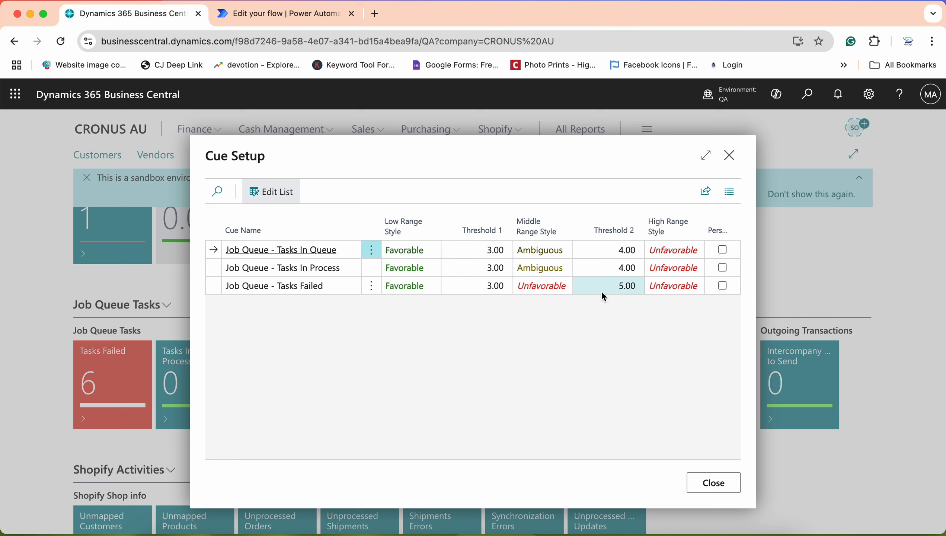
pyautogui.click(535, 289)
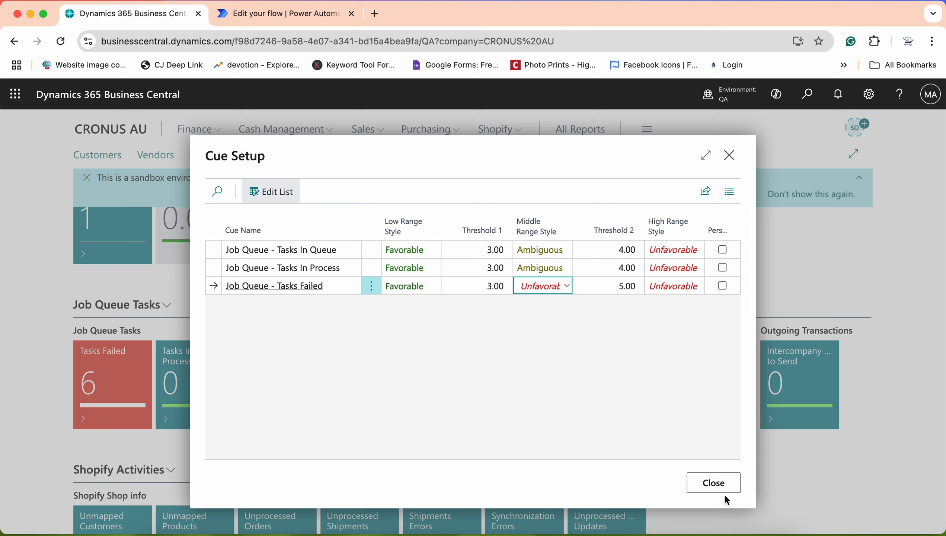
pyautogui.click(716, 486)
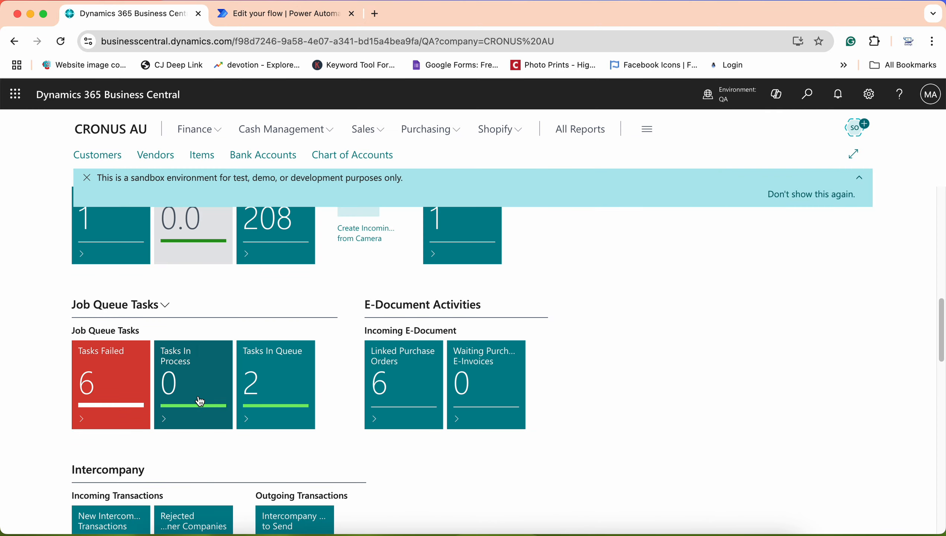